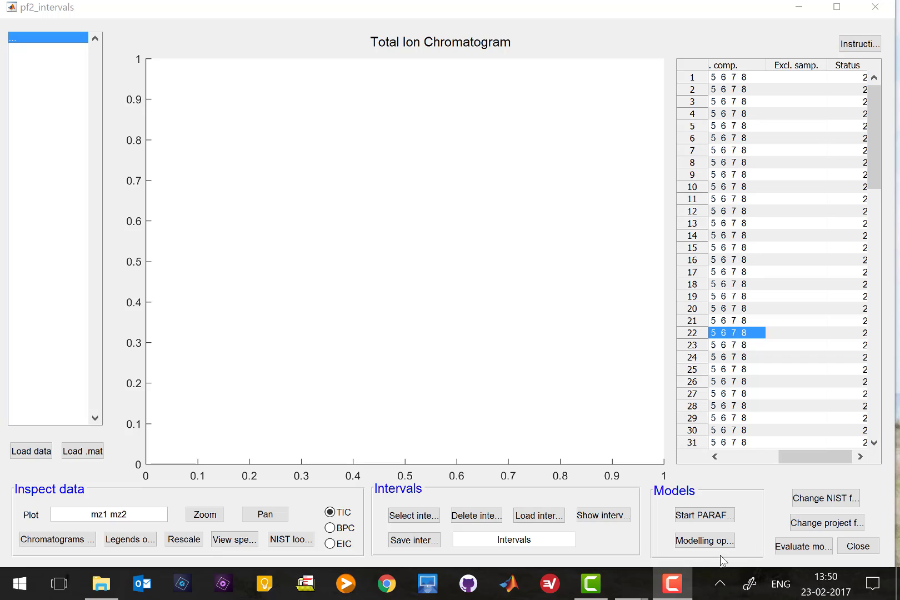
Step: Switch to the pf2_models window and generate the report of the models, dismissing the completion notice
mouse_move(631, 589)
click(720, 510)
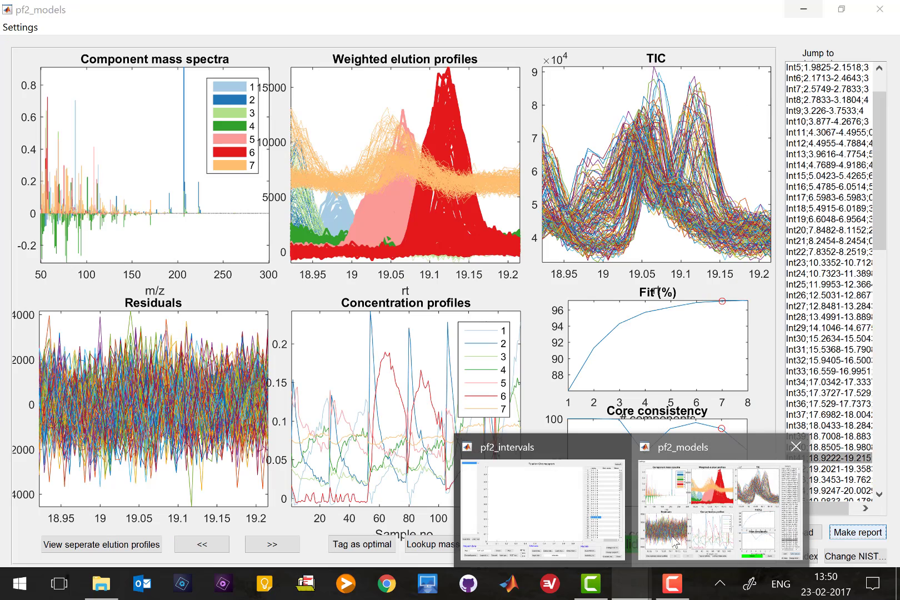
click(859, 535)
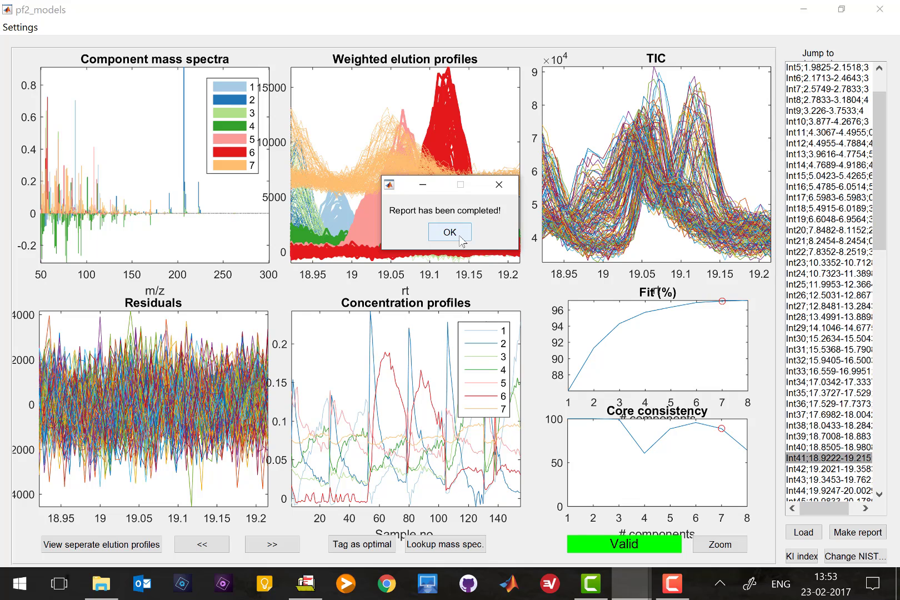
click(458, 235)
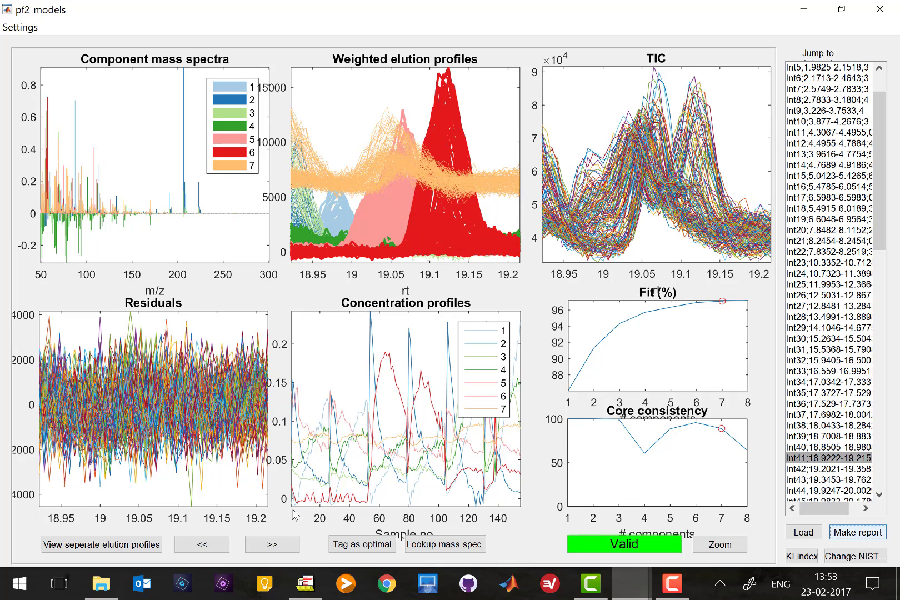
Step: Open report.xlsx from the Total data folder in Excel
click(105, 591)
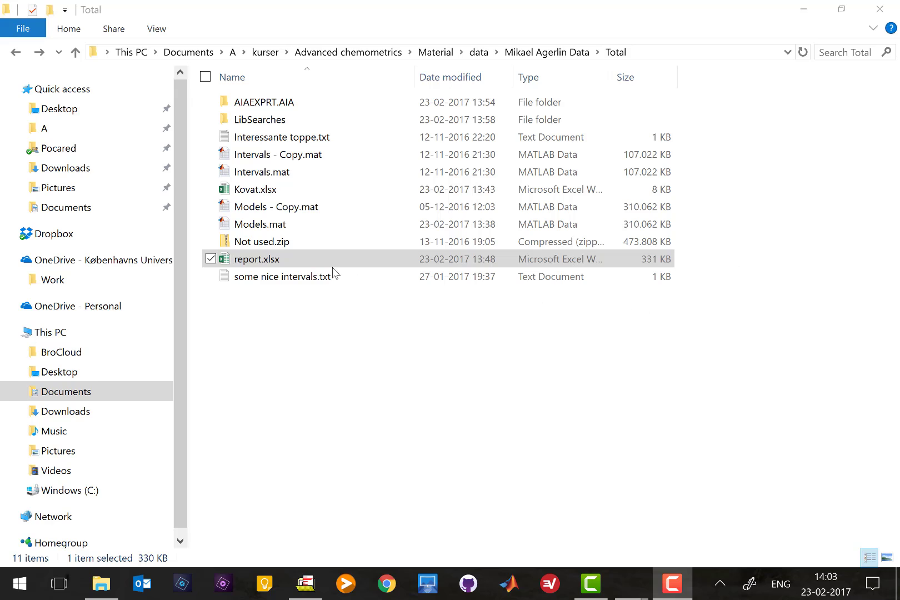
click(285, 262)
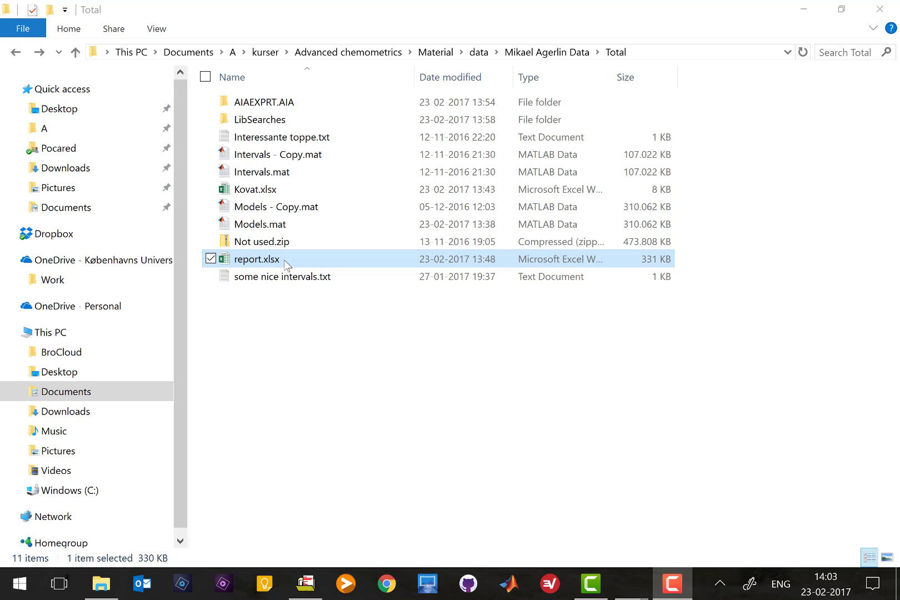
double_click(285, 261)
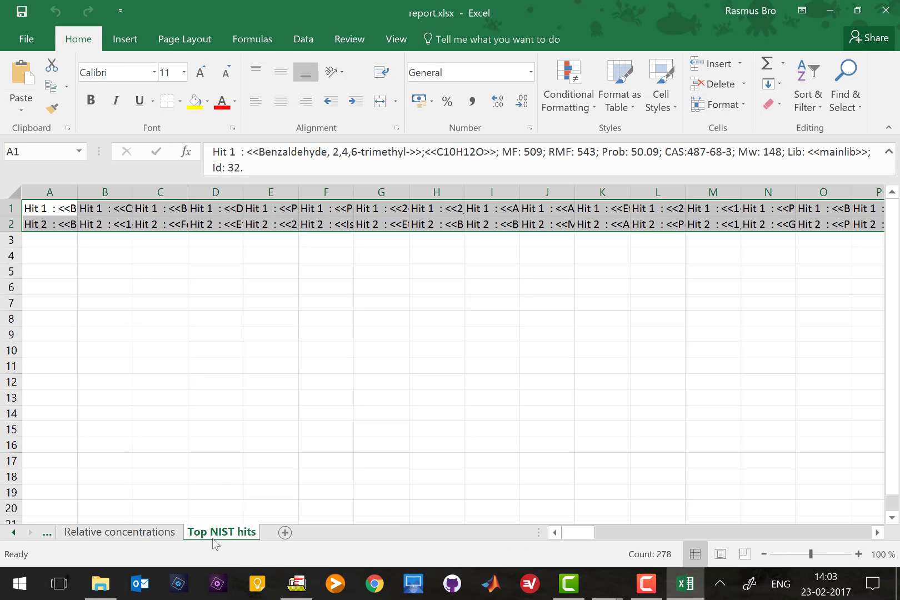
Step: Show the Relative concentrations sheet and auto-fit column B to its compound name
click(161, 534)
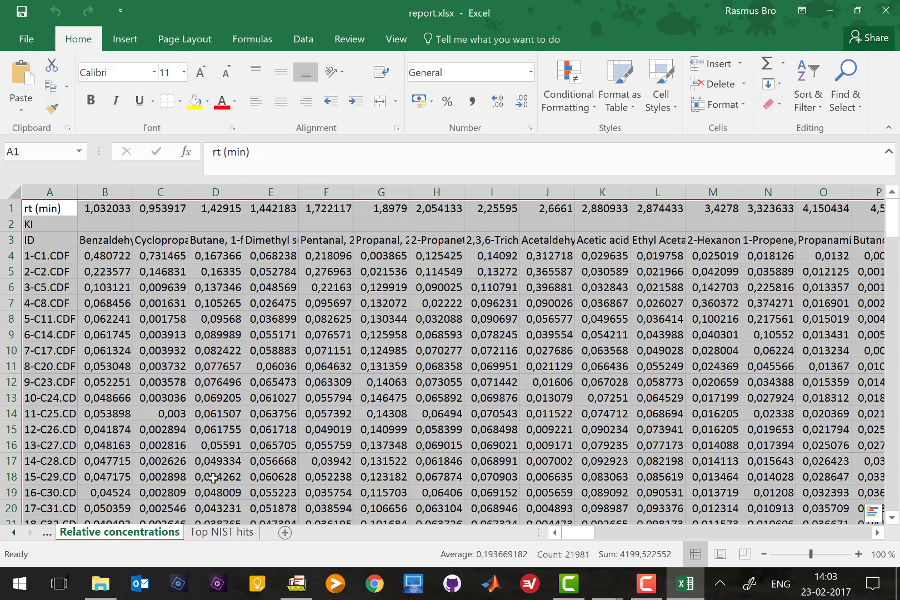
double_click(130, 191)
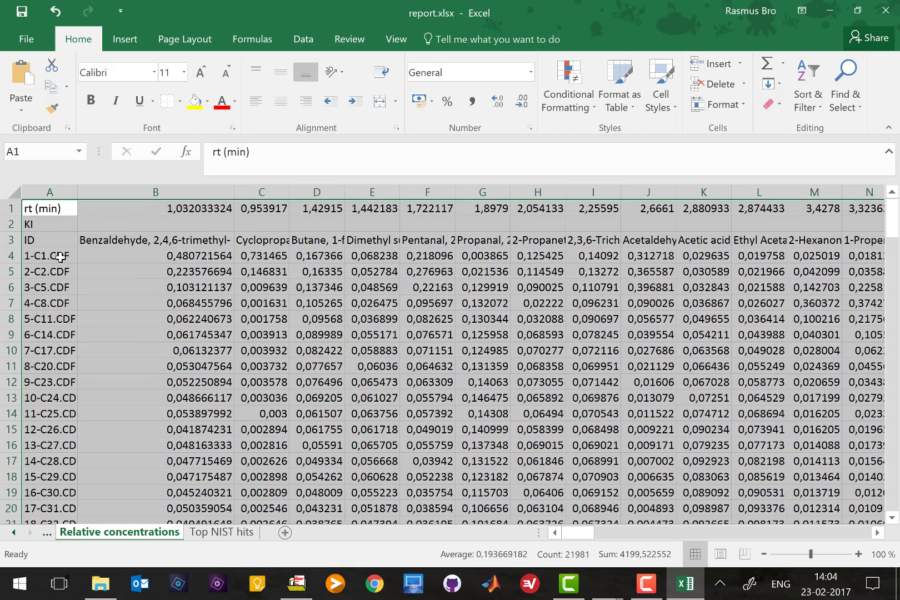
click(52, 508)
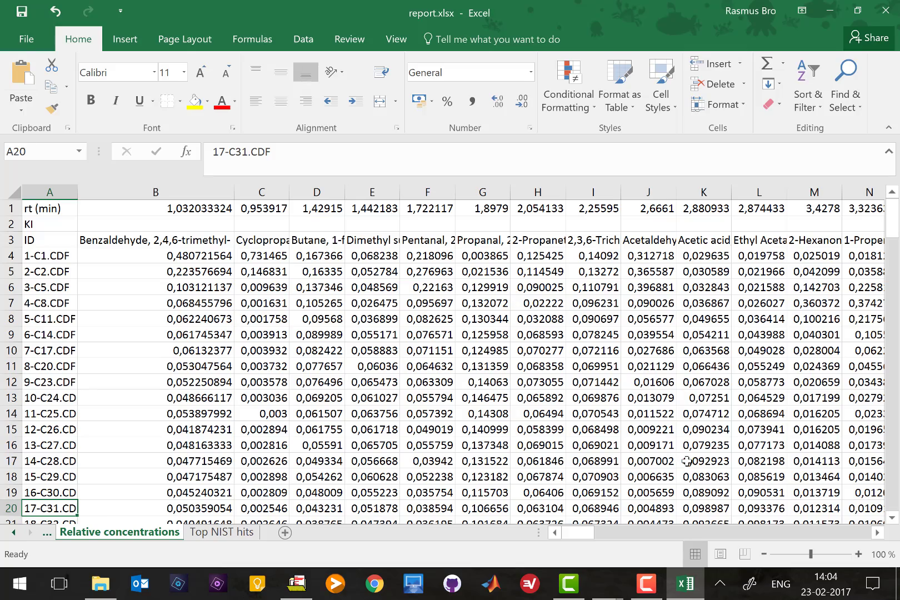
Step: Zoom the Relative concentrations sheet out to 10 % to view the extent of the whole table
click(765, 554)
click(765, 554)
click(765, 555)
click(765, 555)
click(765, 554)
click(765, 555)
click(765, 554)
click(765, 555)
click(765, 554)
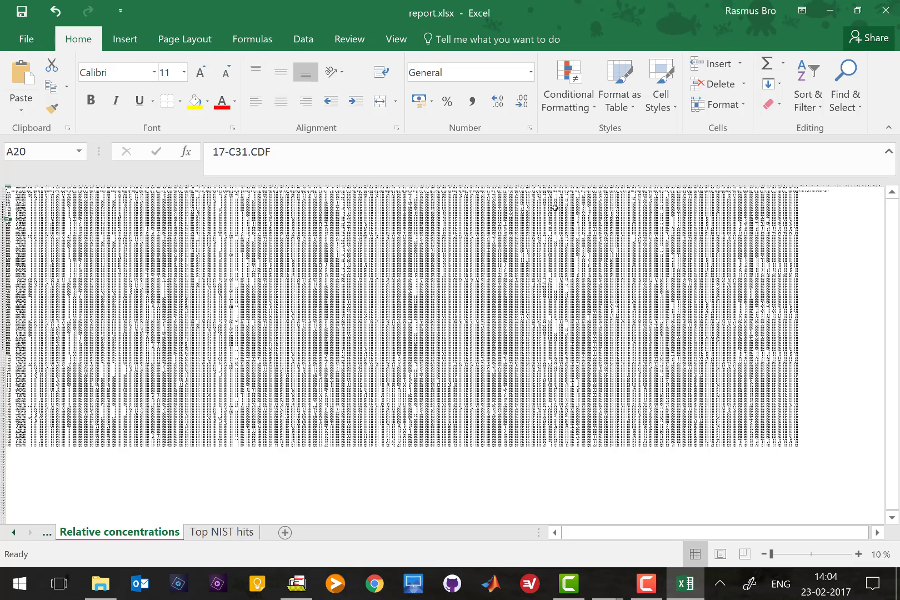
Step: Enlarge the Relative concentrations sheet to 180 % and return to its first rows
click(859, 555)
click(858, 555)
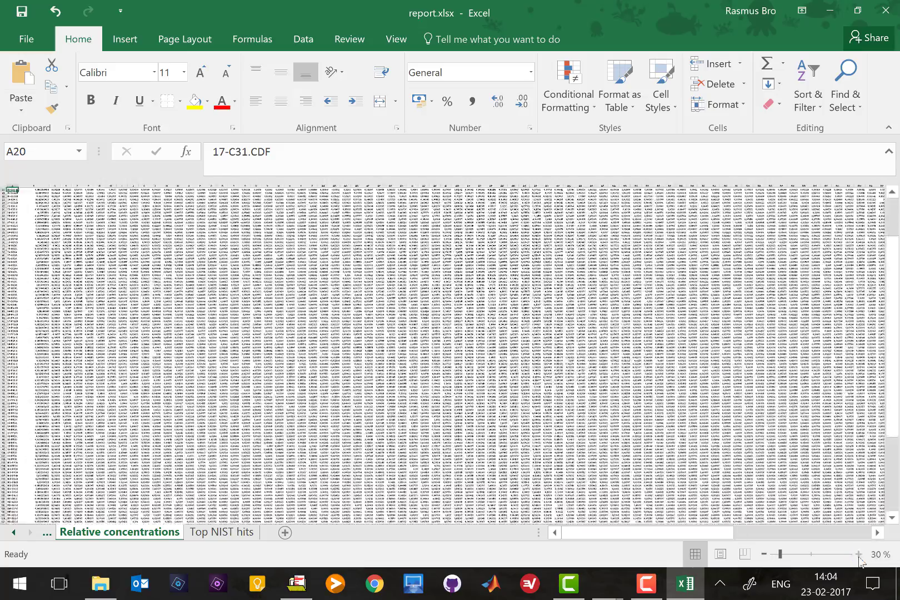
click(858, 554)
click(858, 554)
click(858, 554)
click(858, 554)
click(858, 554)
click(858, 554)
click(858, 555)
click(858, 555)
click(858, 555)
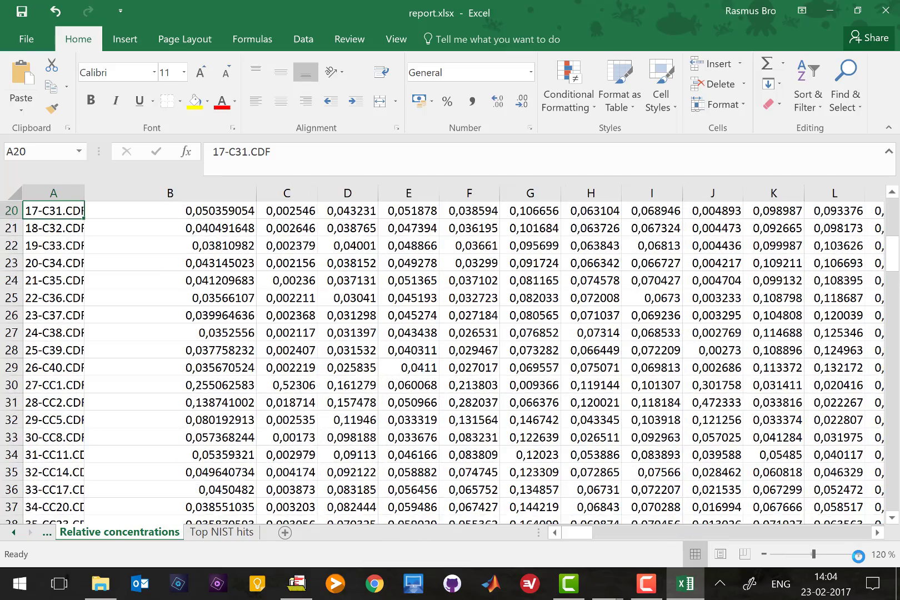
click(858, 555)
click(858, 554)
click(858, 554)
scroll(895, 221, up, 2)
key(Up)
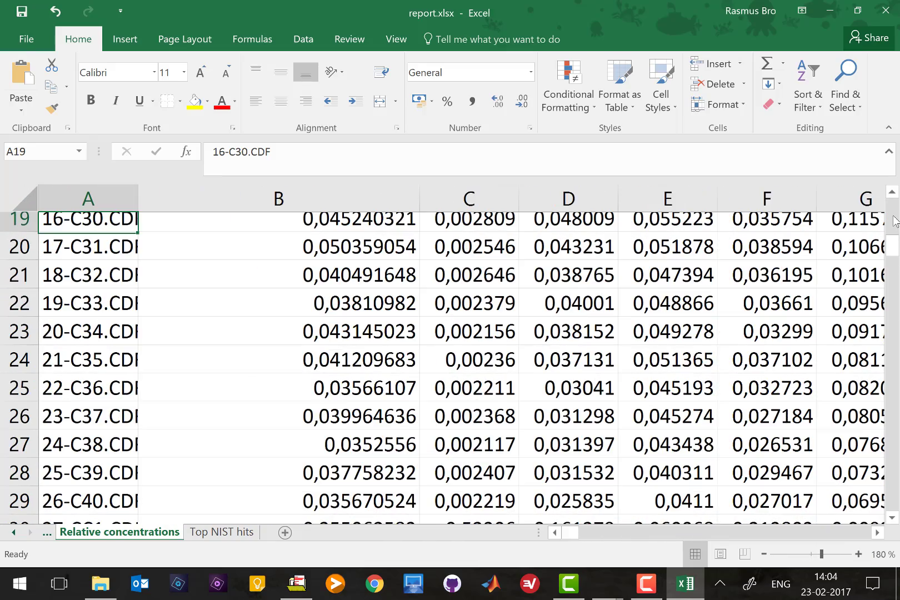
key(Up)
key(Up)
scroll(894, 221, up, 4)
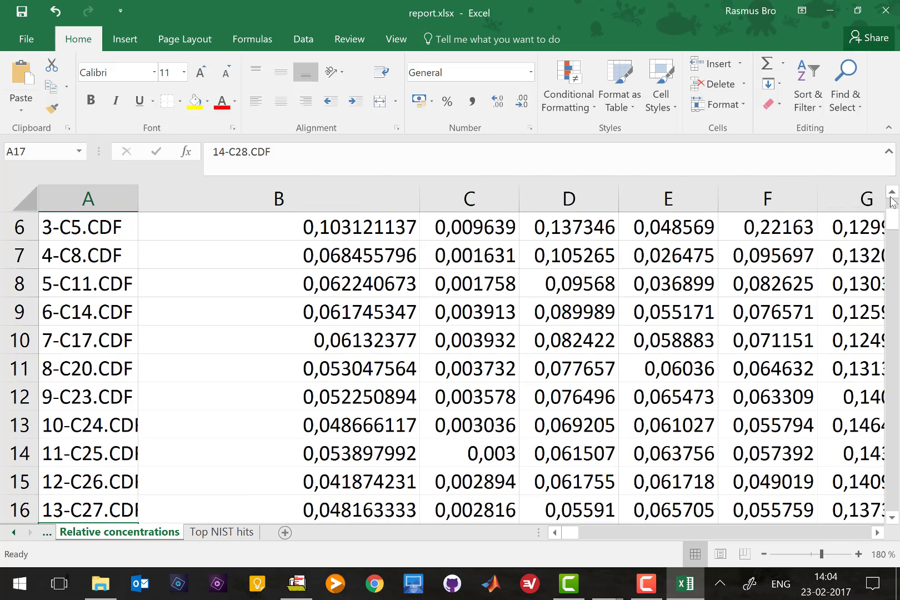
scroll(893, 209, up, 1)
scroll(892, 211, up, 2)
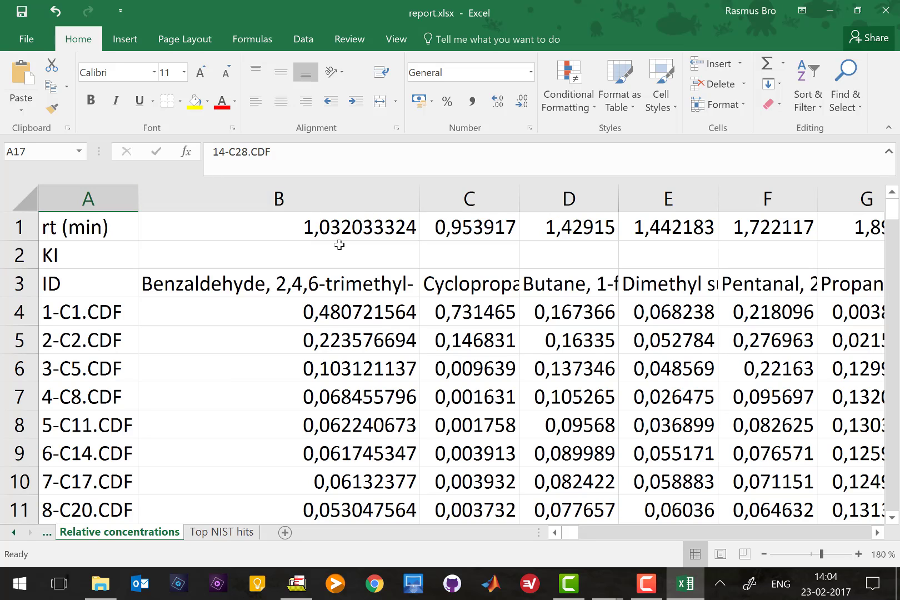
Step: Examine the retention times in row 1 and the KI row below them
click(72, 227)
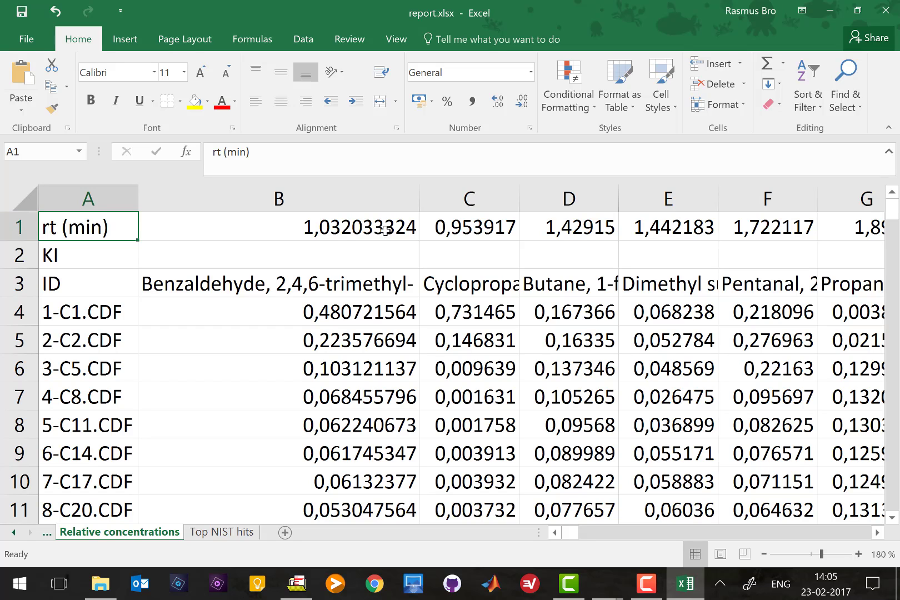
click(471, 232)
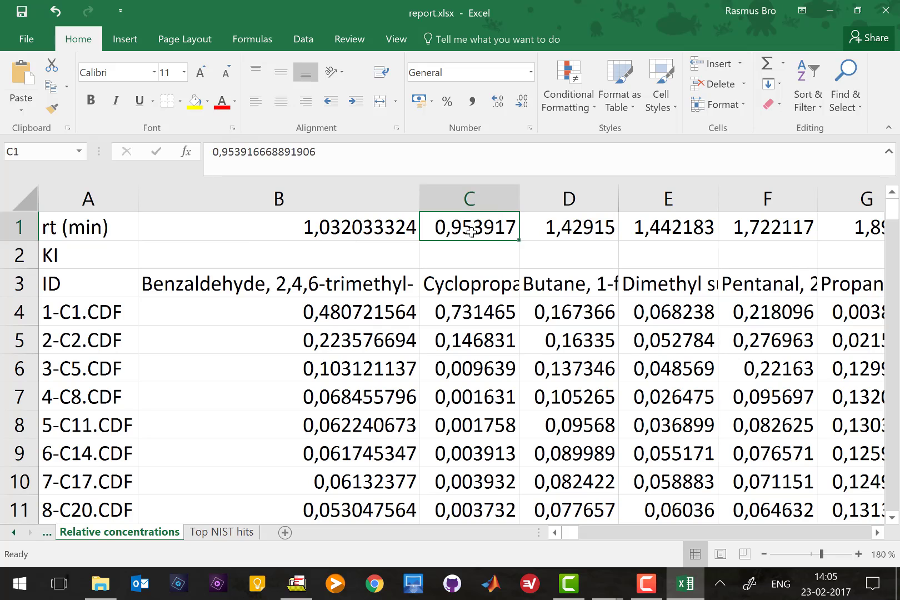
click(588, 233)
click(668, 227)
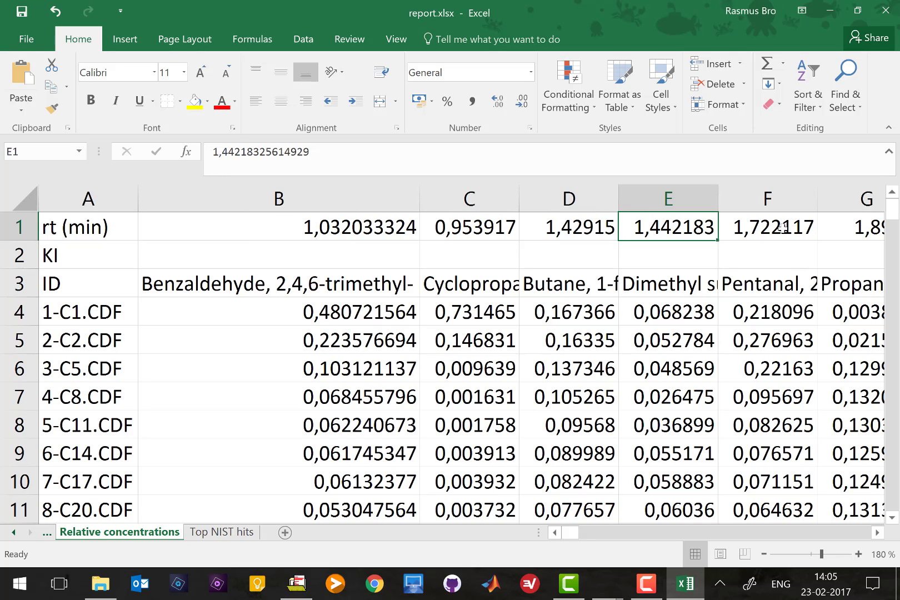
click(775, 231)
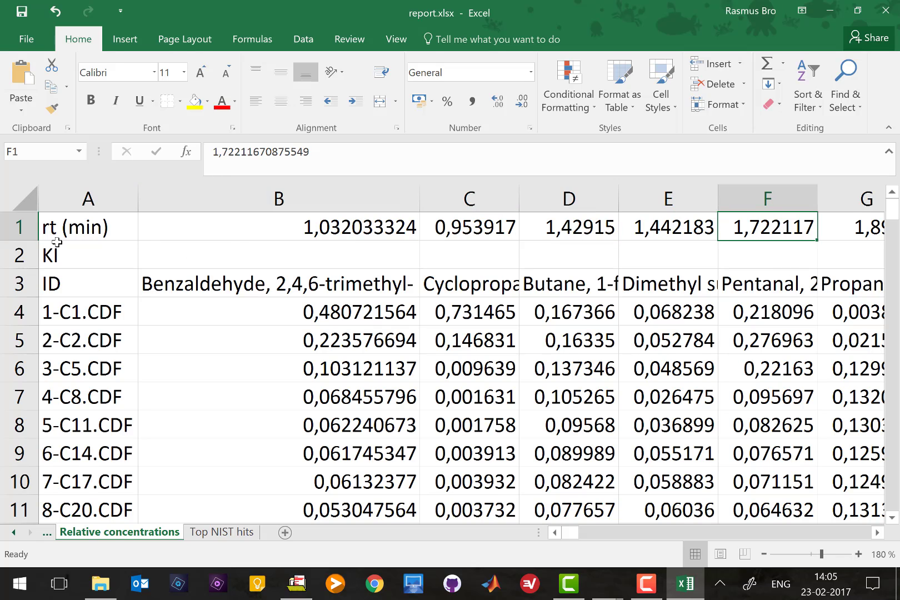
click(20, 255)
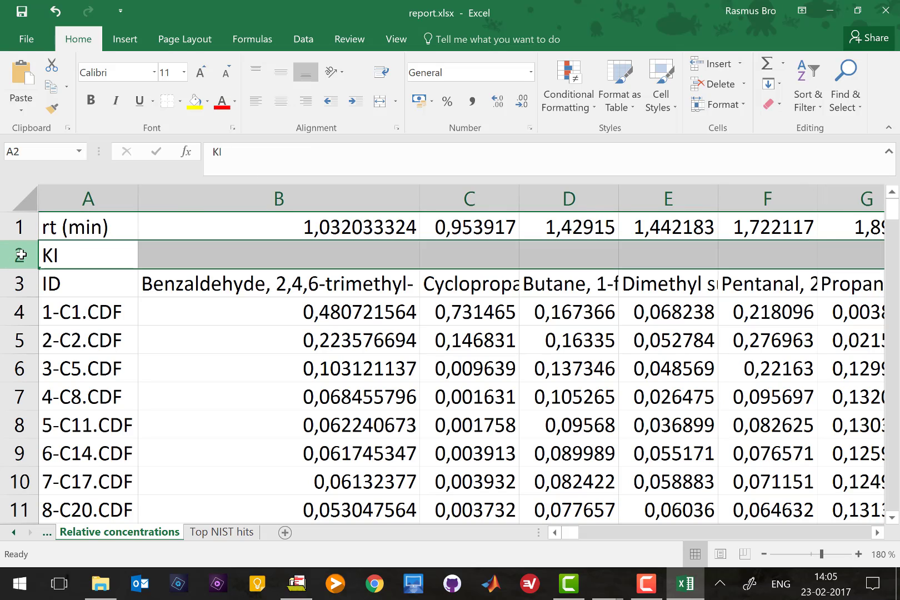
click(329, 256)
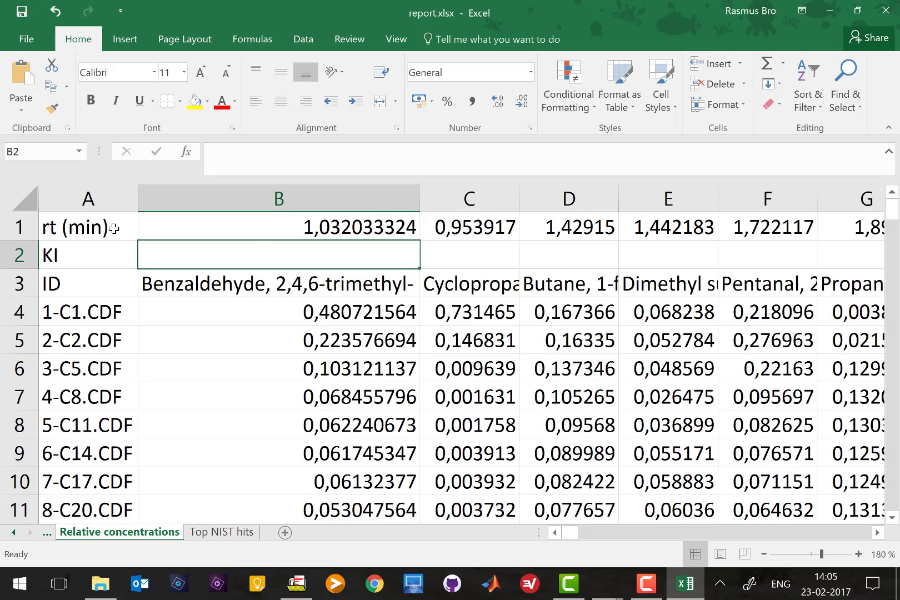
click(15, 253)
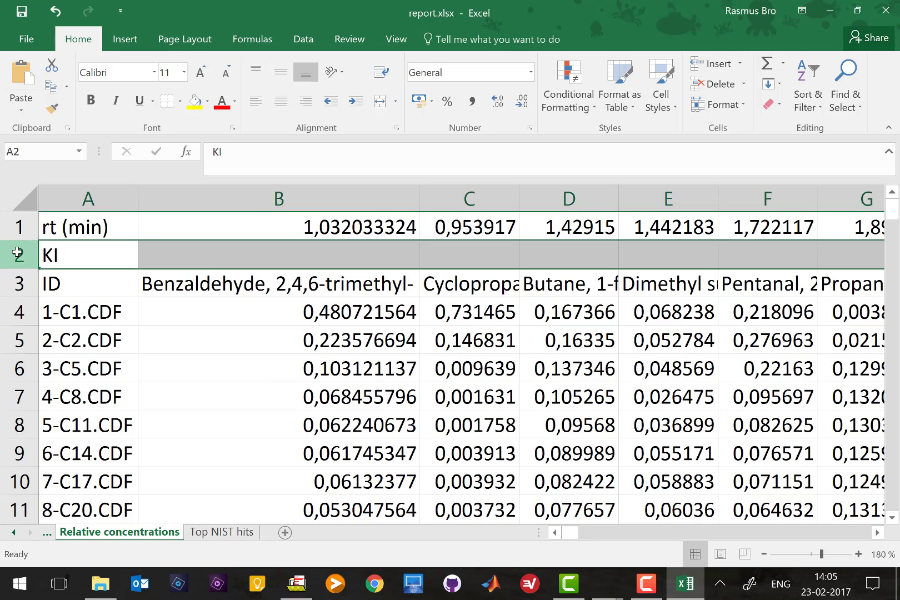
click(351, 258)
click(458, 264)
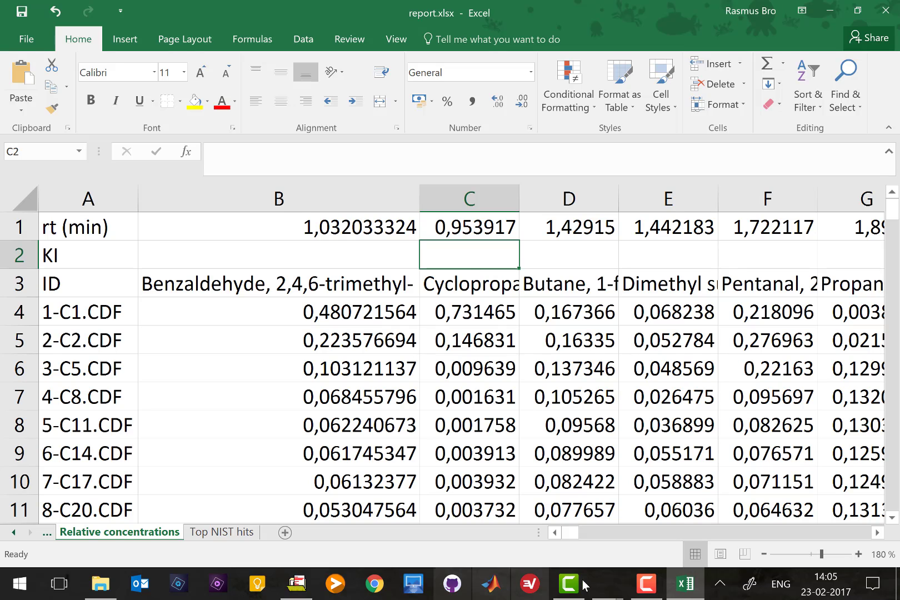
Step: Switch to the pf2_models window, open the KI index tool and maximize its window
click(611, 590)
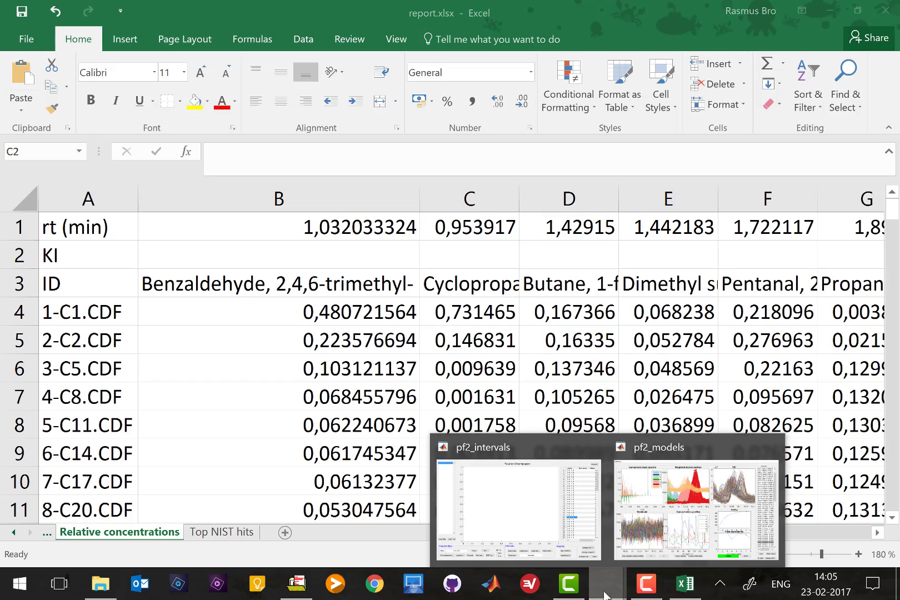
click(701, 515)
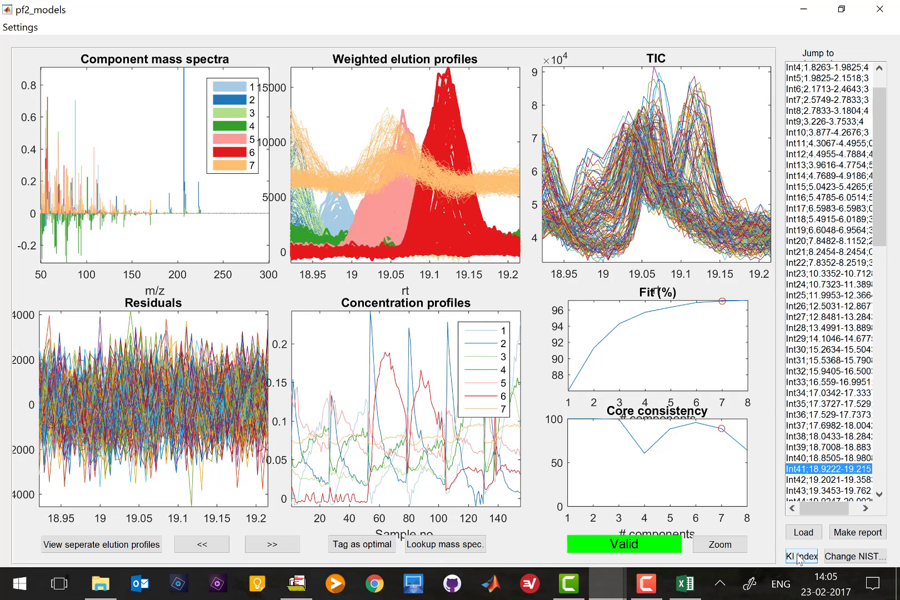
click(798, 558)
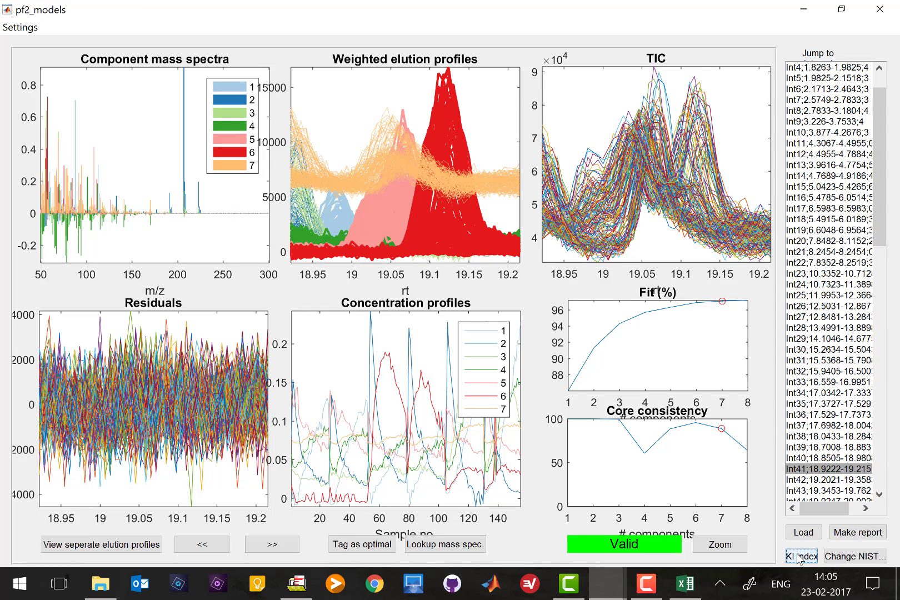
click(799, 556)
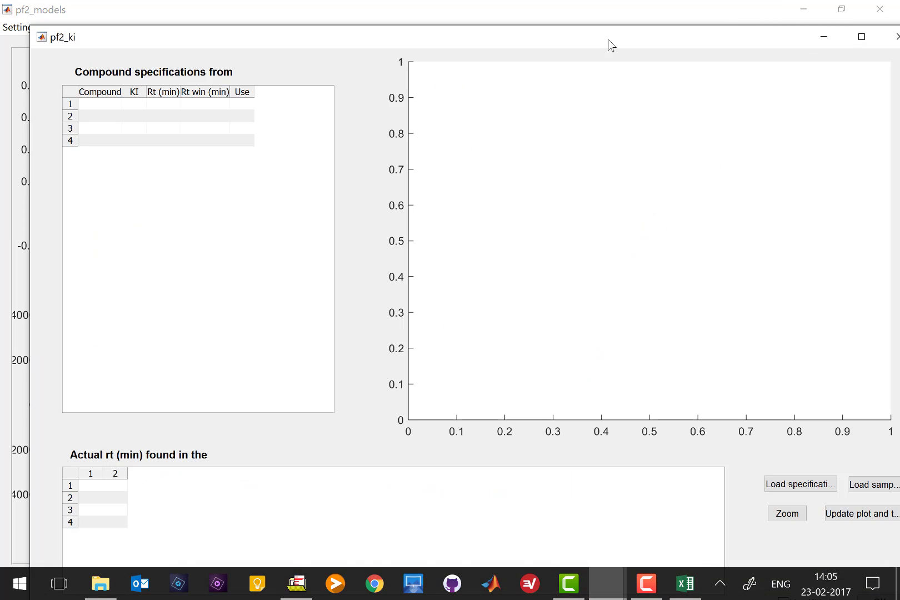
drag(609, 40, 535, 36)
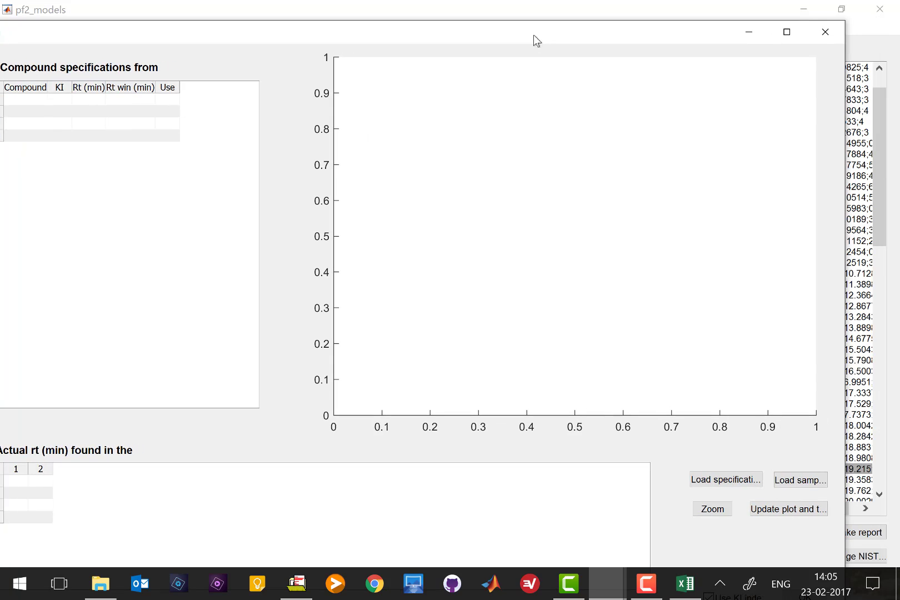
click(785, 32)
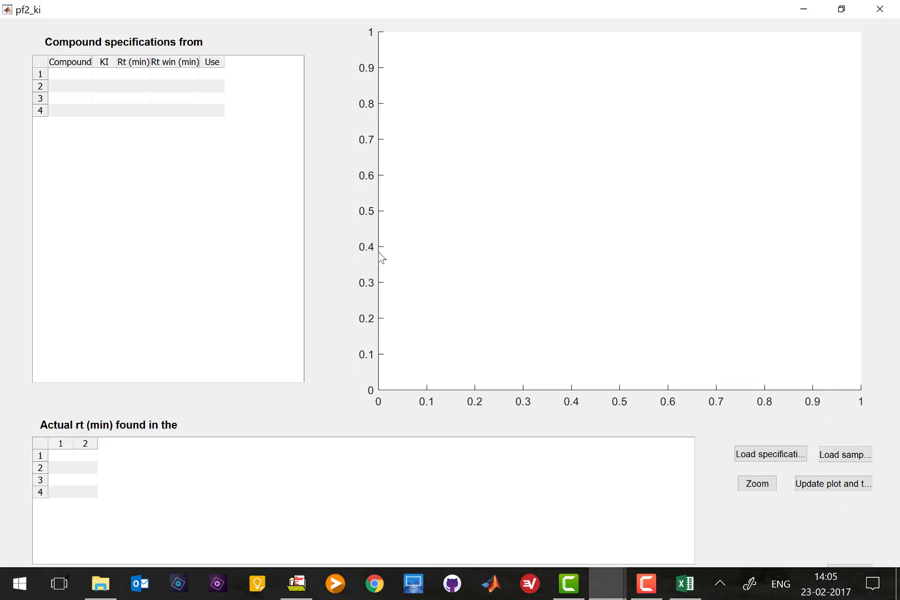
Step: Load the KI specifications from Kovat.xlsx, reached through the Example data shortcut on the Desktop
click(773, 442)
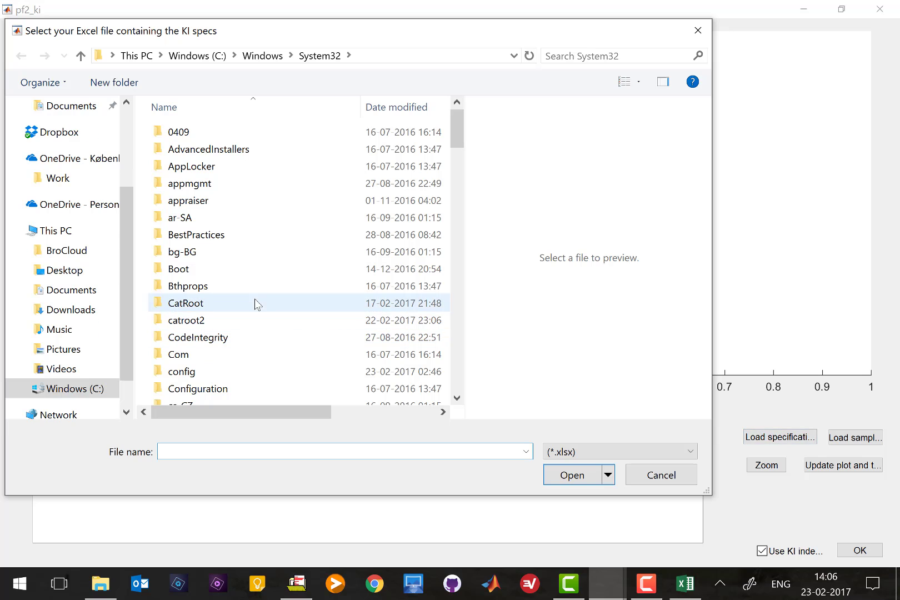
scroll(62, 397, up, 3)
click(64, 138)
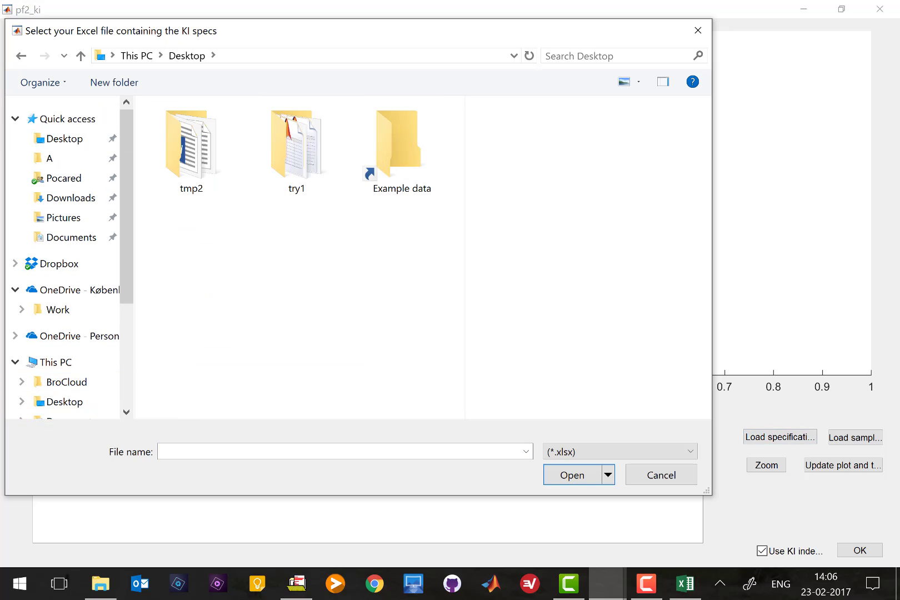
double_click(397, 147)
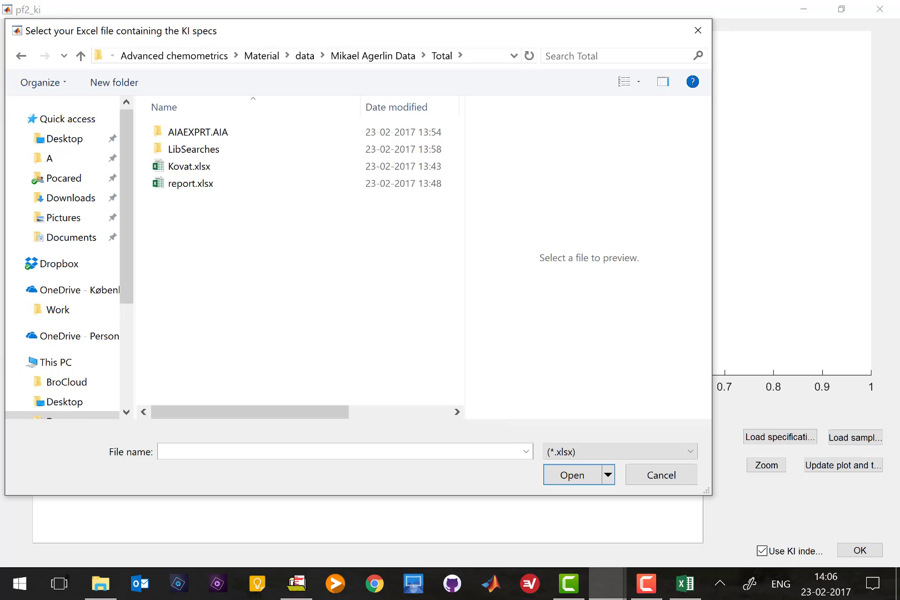
click(191, 172)
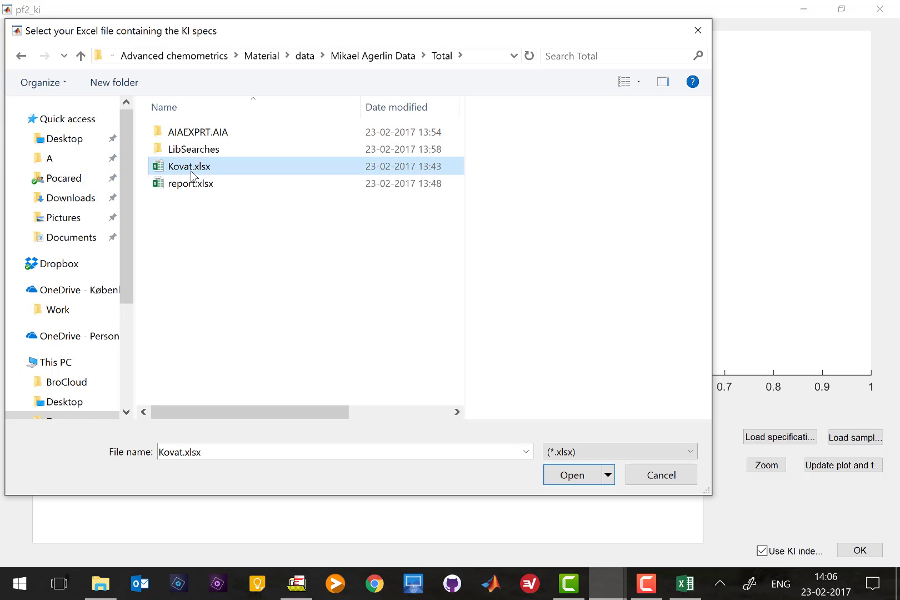
click(572, 475)
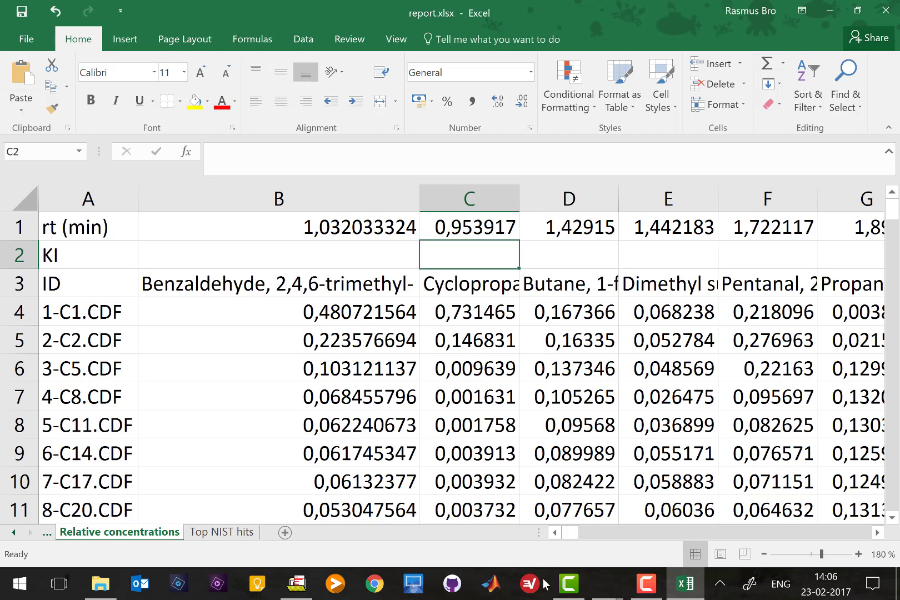
Step: Switch to the pf2_ki window, cancel the selection of the KI specification file and close the KI tool
mouse_move(608, 583)
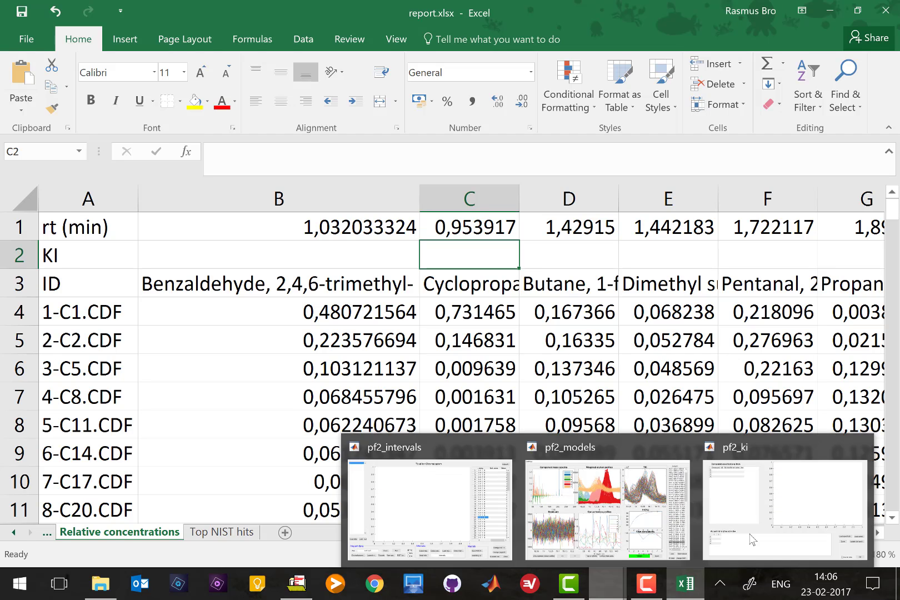
click(752, 539)
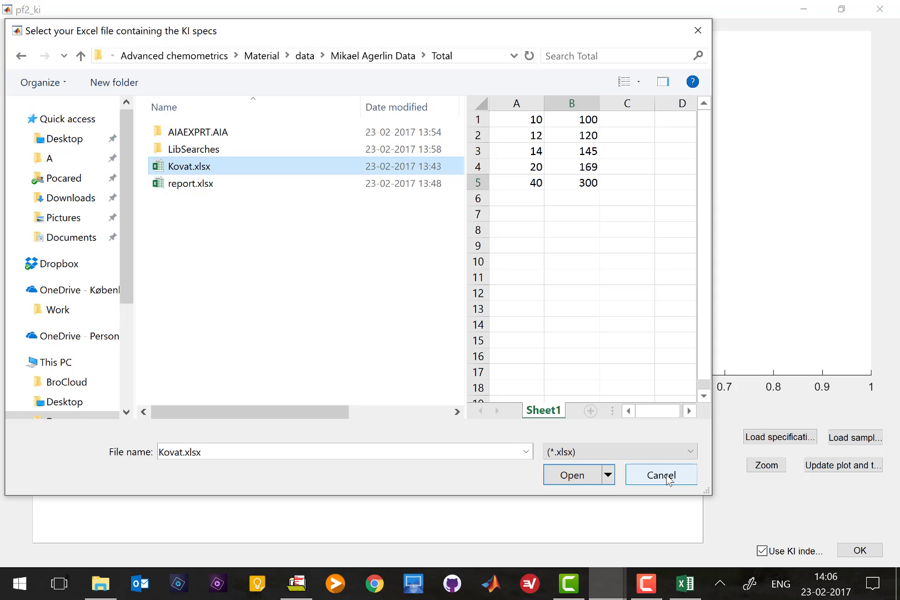
click(666, 476)
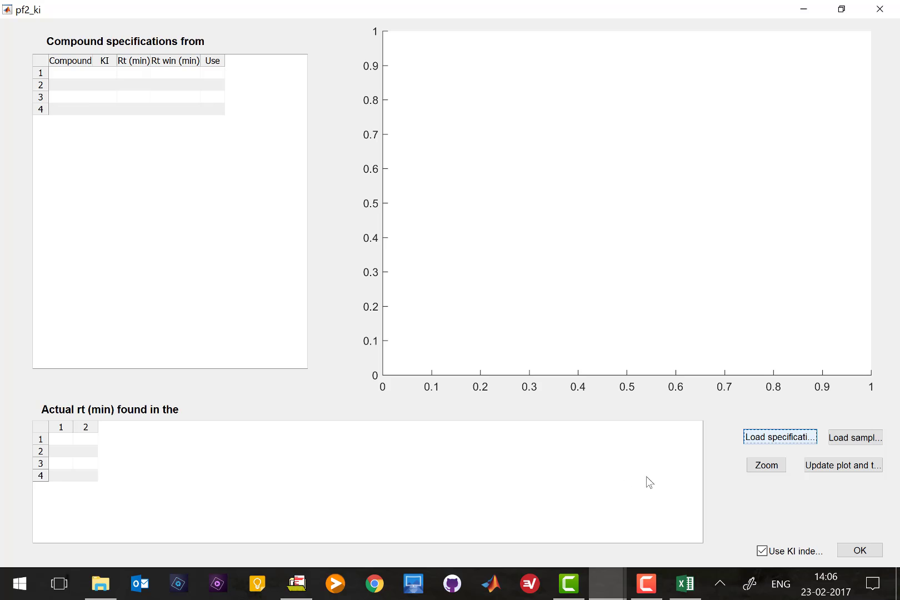
click(864, 553)
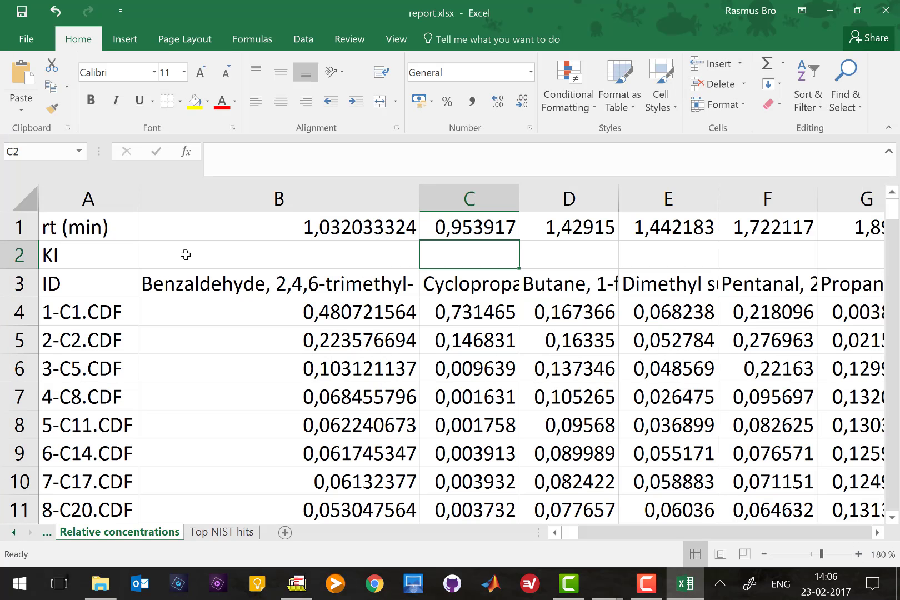
Step: Examine the KI row and the compound ID row on the Relative concentrations sheet of report.xlsx, dismissing the battery notice
click(225, 255)
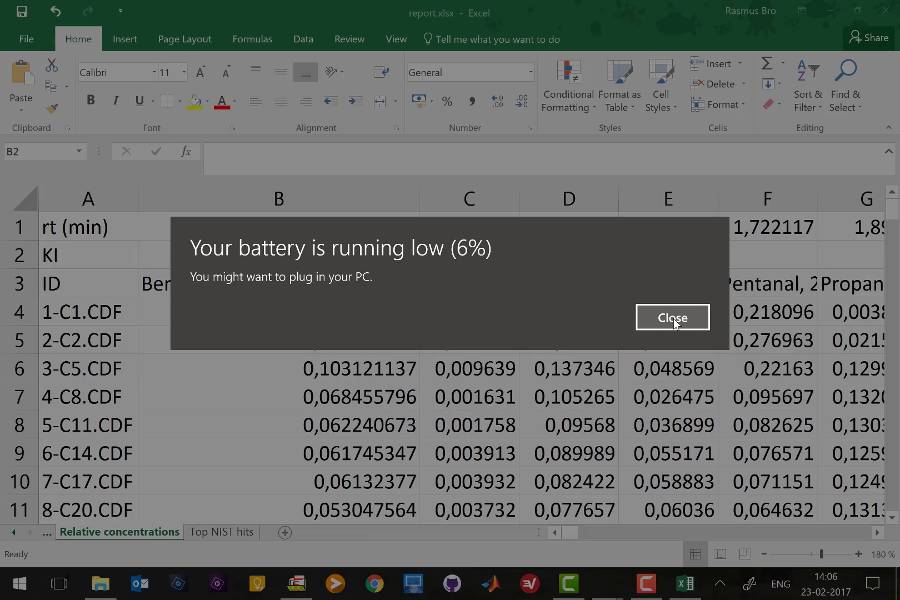
click(673, 318)
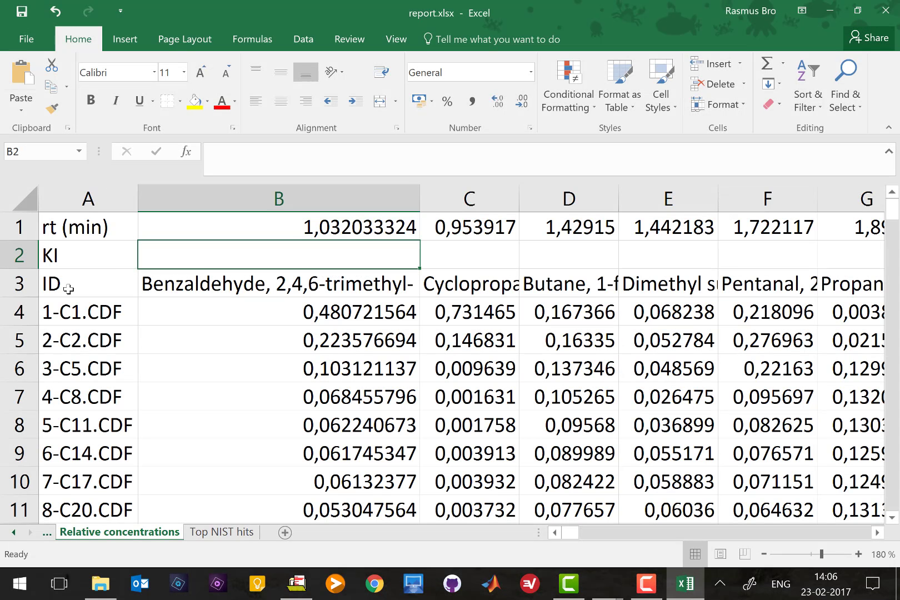
click(68, 289)
click(17, 284)
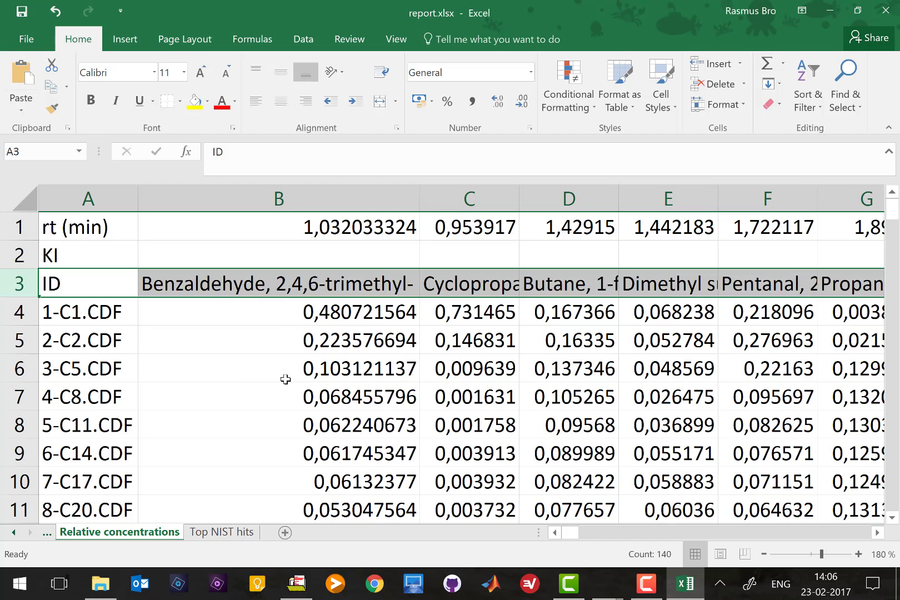
Step: Open the Top NIST hits sheet and examine the rows holding the first and second hits
click(223, 531)
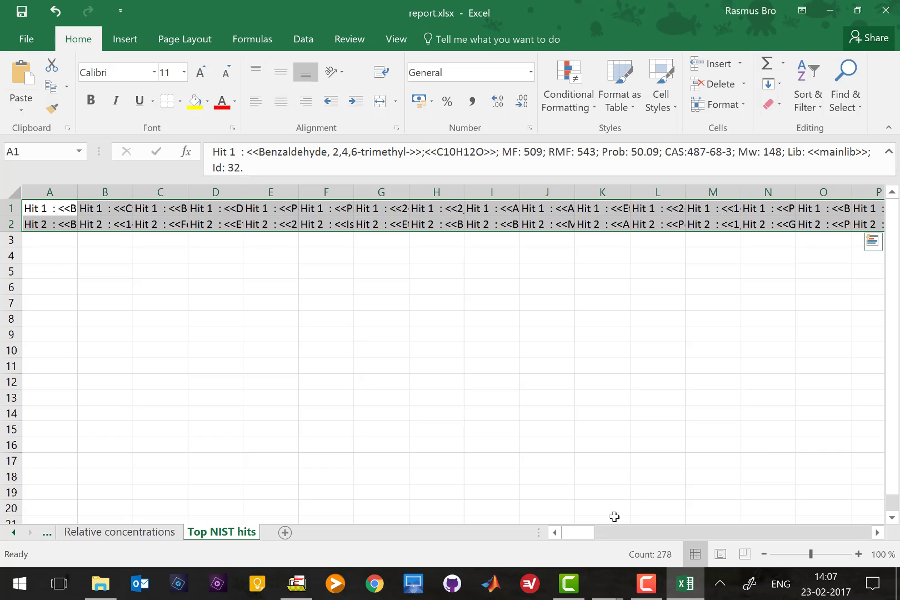
mouse_move(579, 537)
mouse_down()
mouse_move(629, 538)
mouse_move(565, 548)
mouse_move(566, 534)
mouse_up()
mouse_move(575, 536)
mouse_down()
mouse_move(660, 531)
mouse_move(569, 533)
mouse_up()
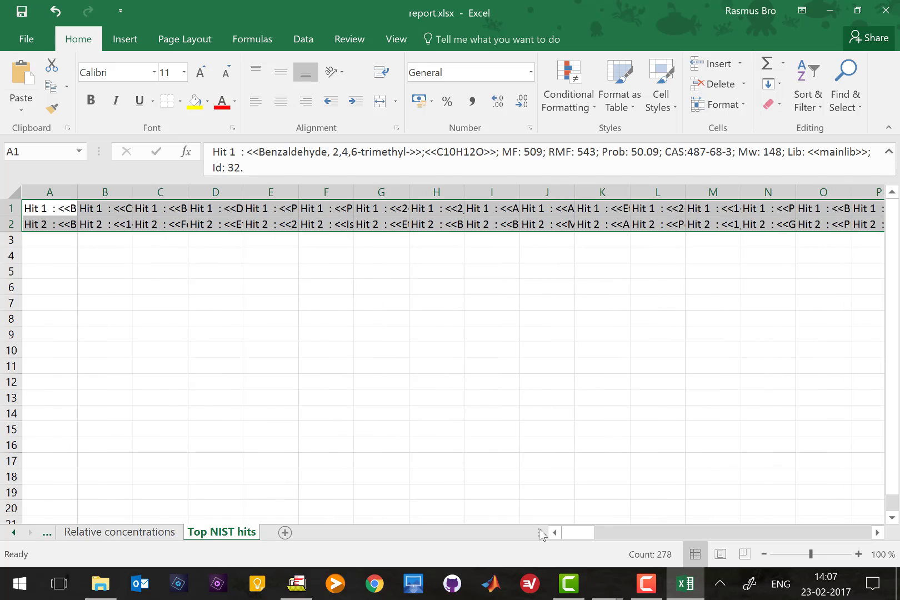
click(10, 208)
click(13, 224)
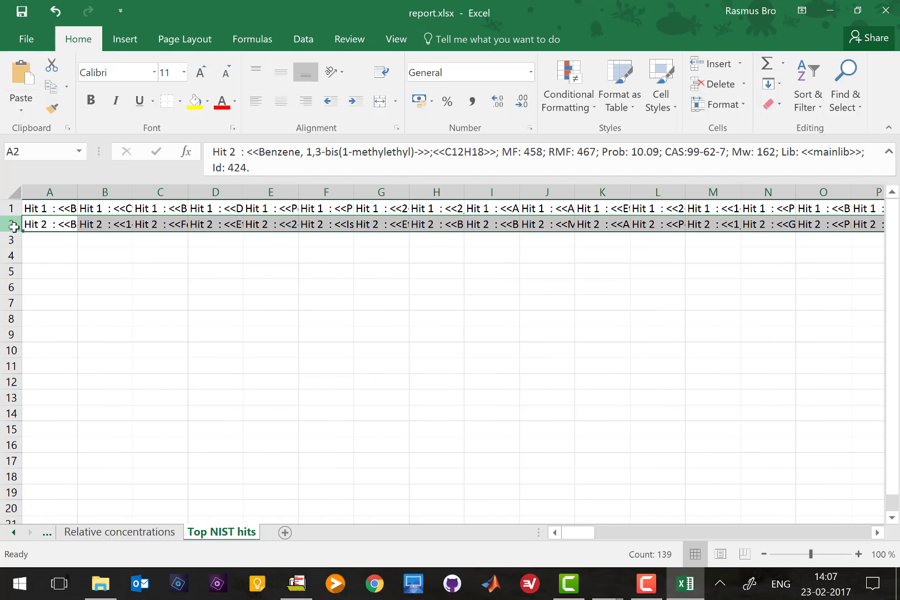
Step: Inspect columns A to C of the Top NIST hits and read both hit entries in column A
click(65, 191)
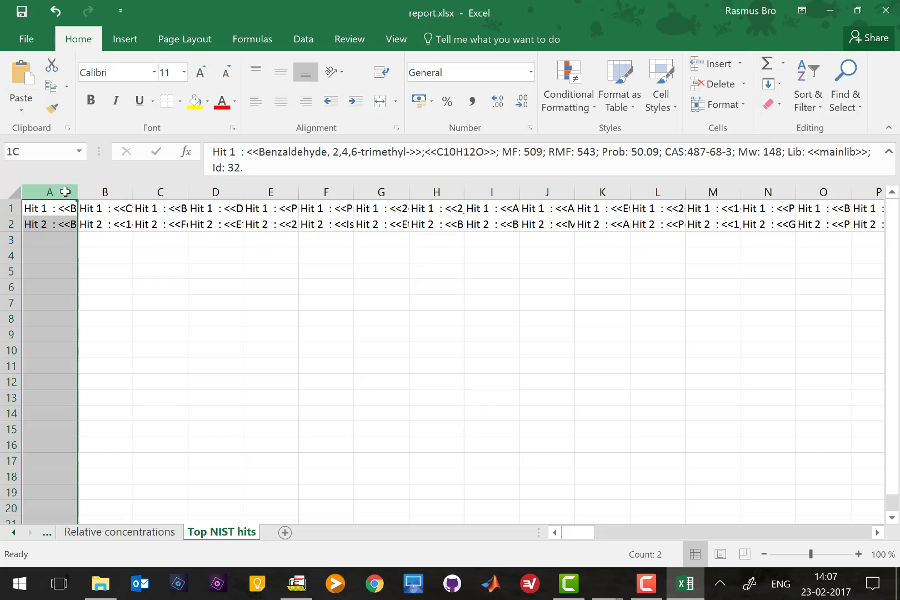
click(104, 189)
click(160, 190)
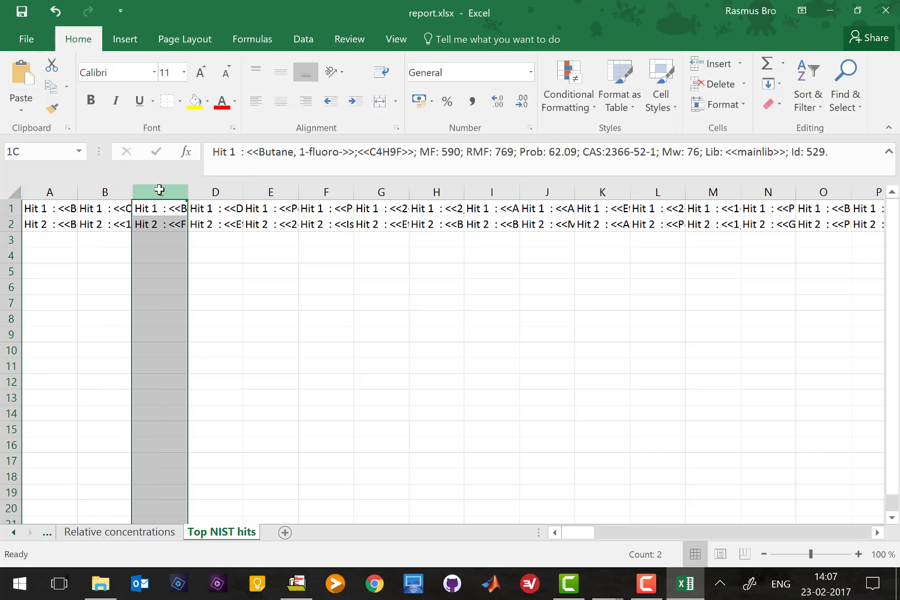
click(56, 209)
click(50, 224)
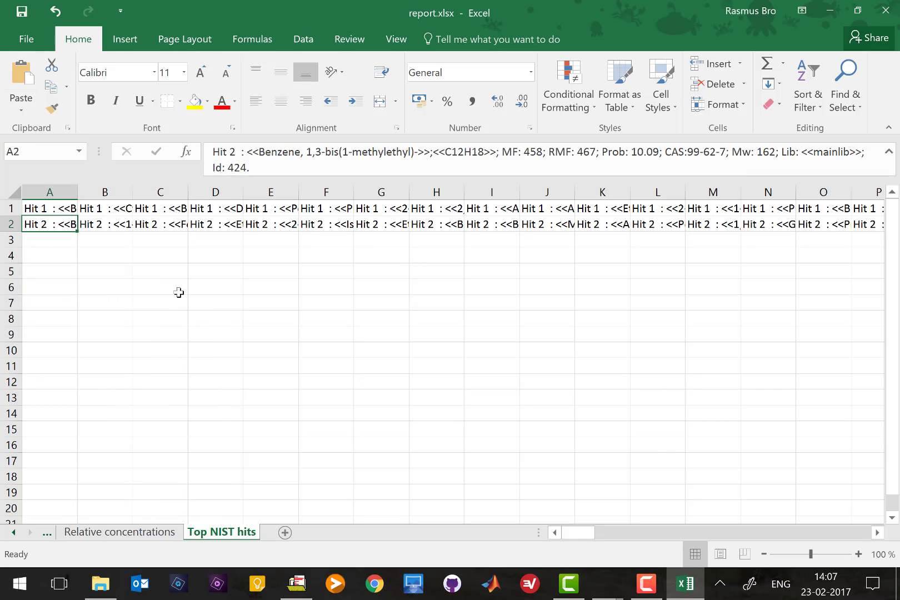
Step: Switch to NIST MS Search, check Number of Hits to Print in the Automation settings of Library Search Options, and cancel the dialog
click(297, 583)
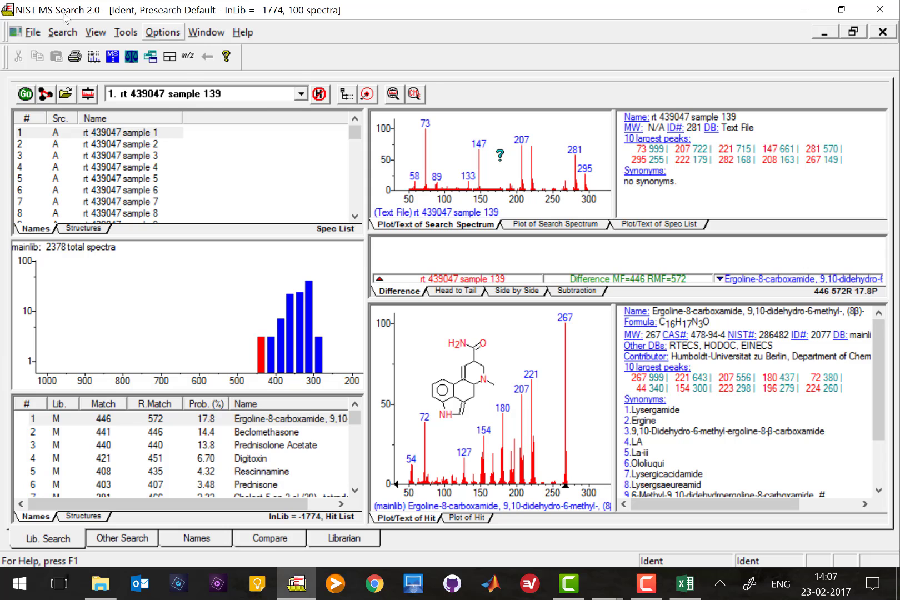
key(alt+o)
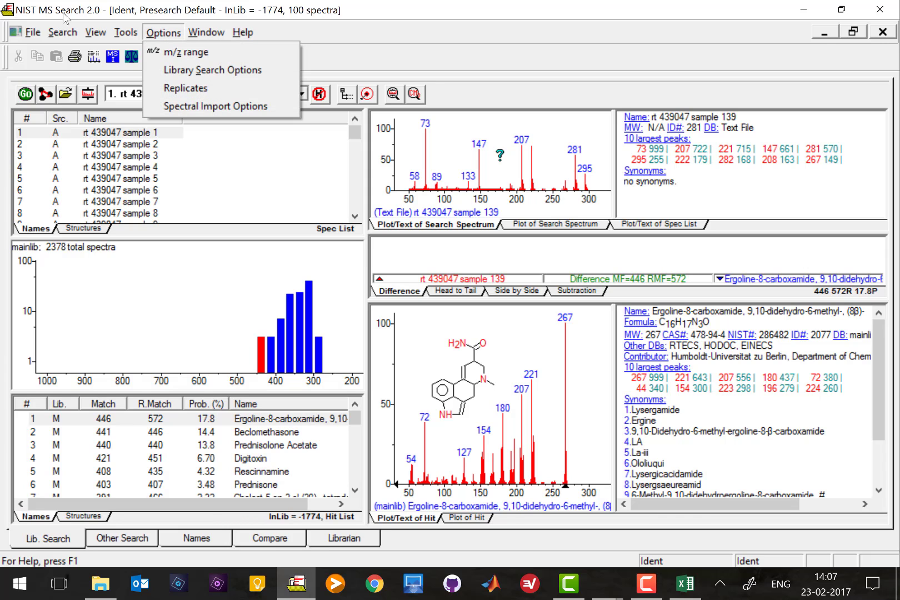
click(195, 71)
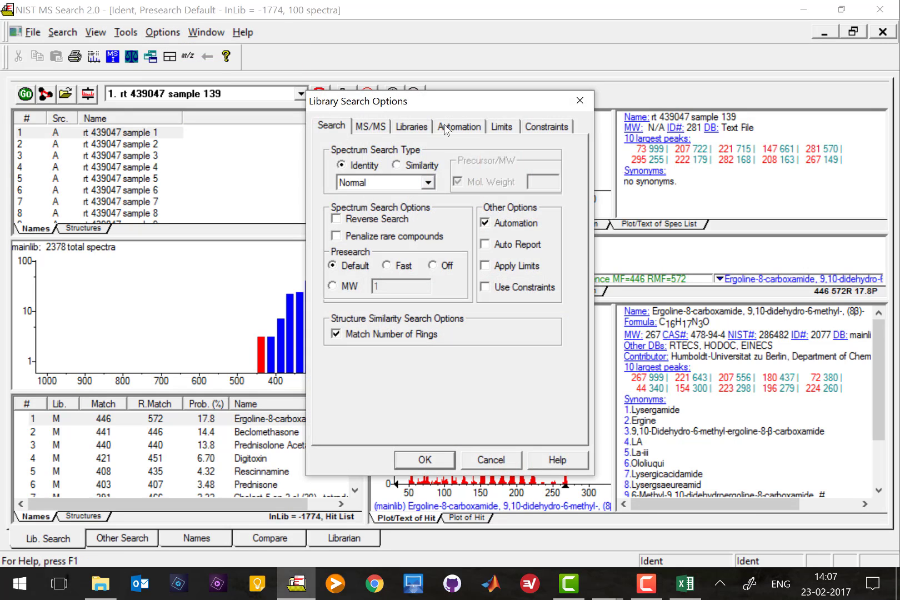
key(ctrl+Tab)
key(ctrl+Tab)
key(ctrl+Tab)
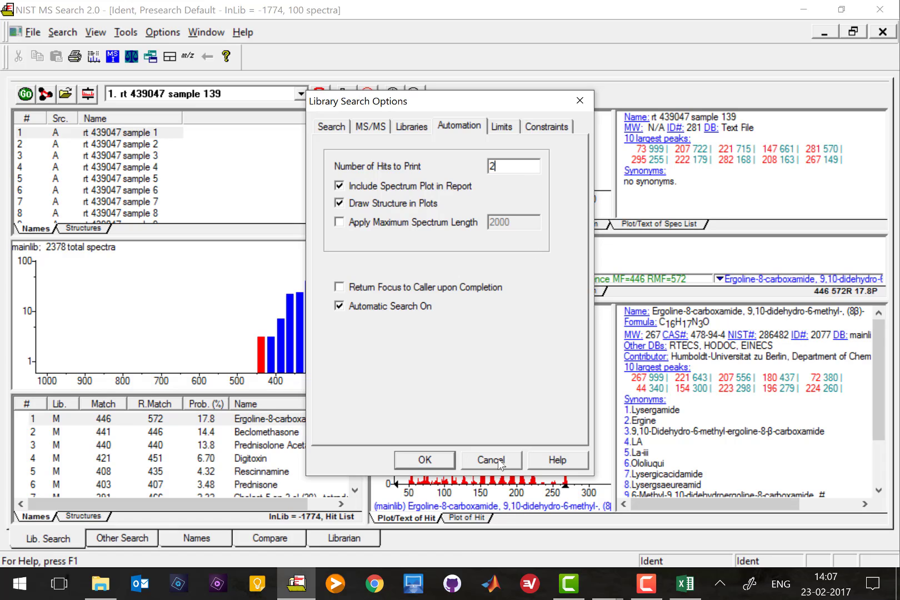
drag(483, 458, 195, 189)
key(Escape)
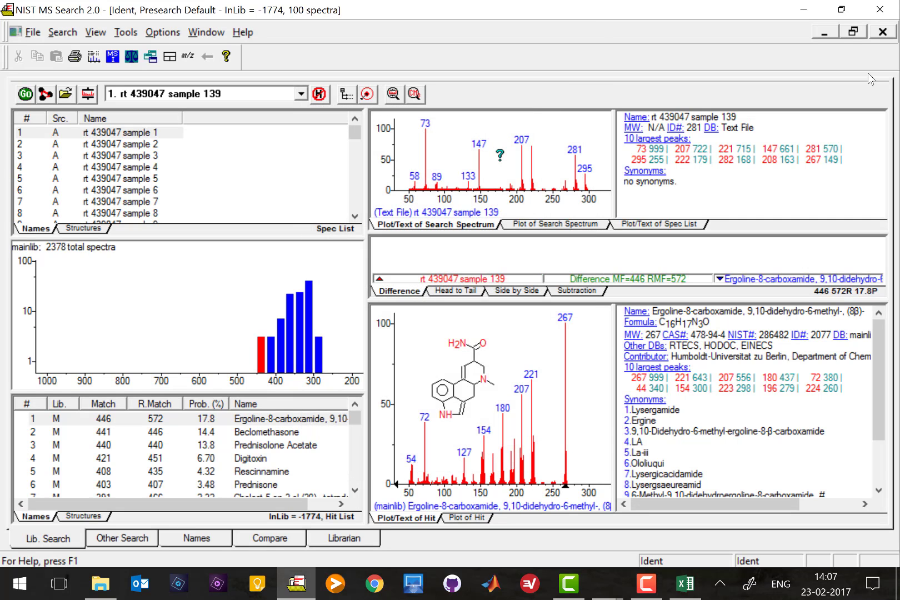
Step: Return to report.xlsx in Excel, fit column A to its contents and open the Hit 1 text in cell A1 for editing
key(alt+Tab)
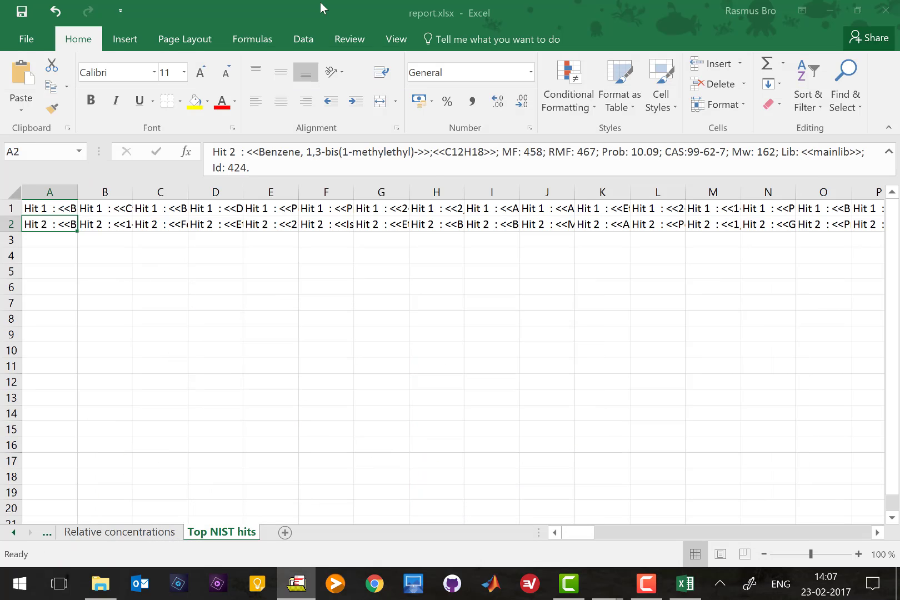
click(64, 207)
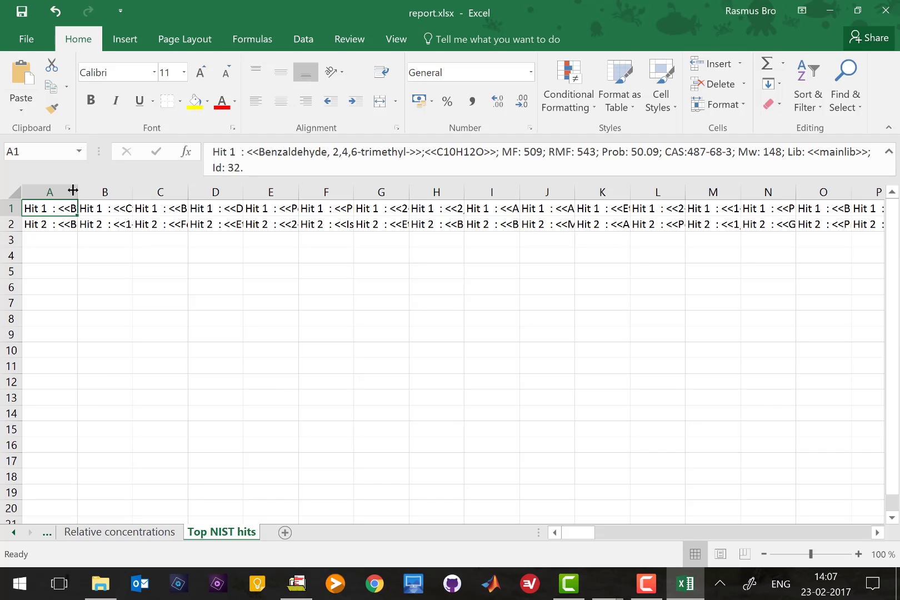
double_click(78, 191)
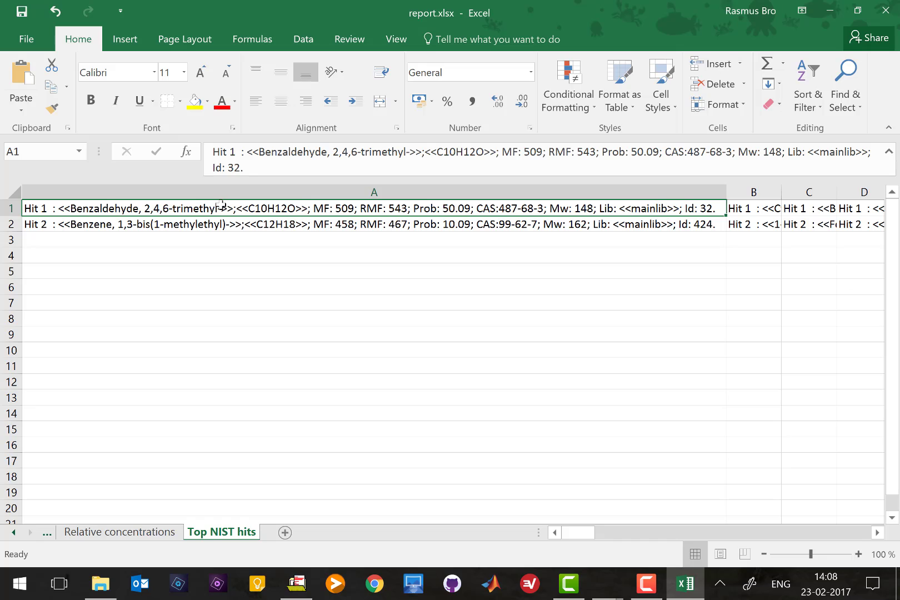
click(255, 193)
click(243, 183)
mouse_move(243, 183)
mouse_down()
mouse_move(606, 165)
mouse_move(243, 182)
mouse_up()
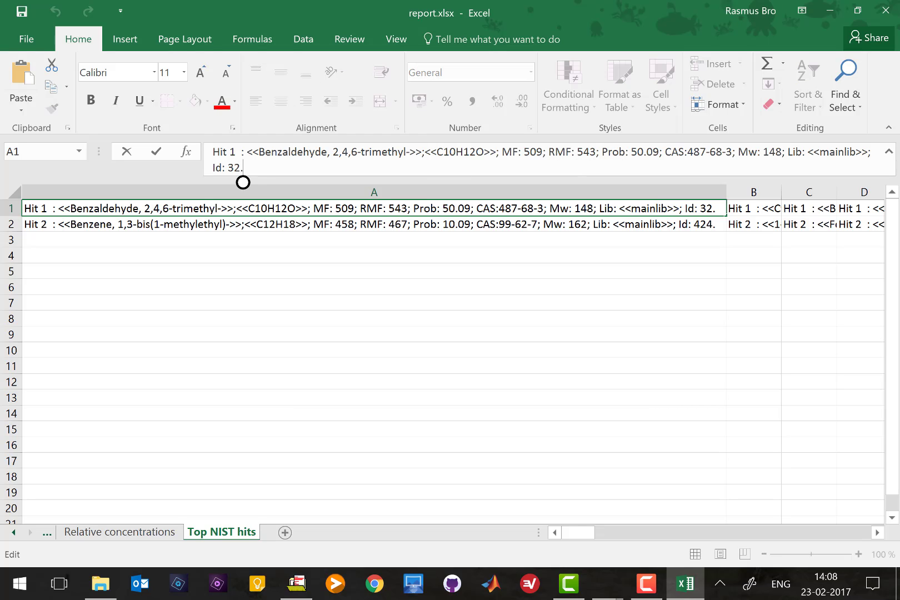